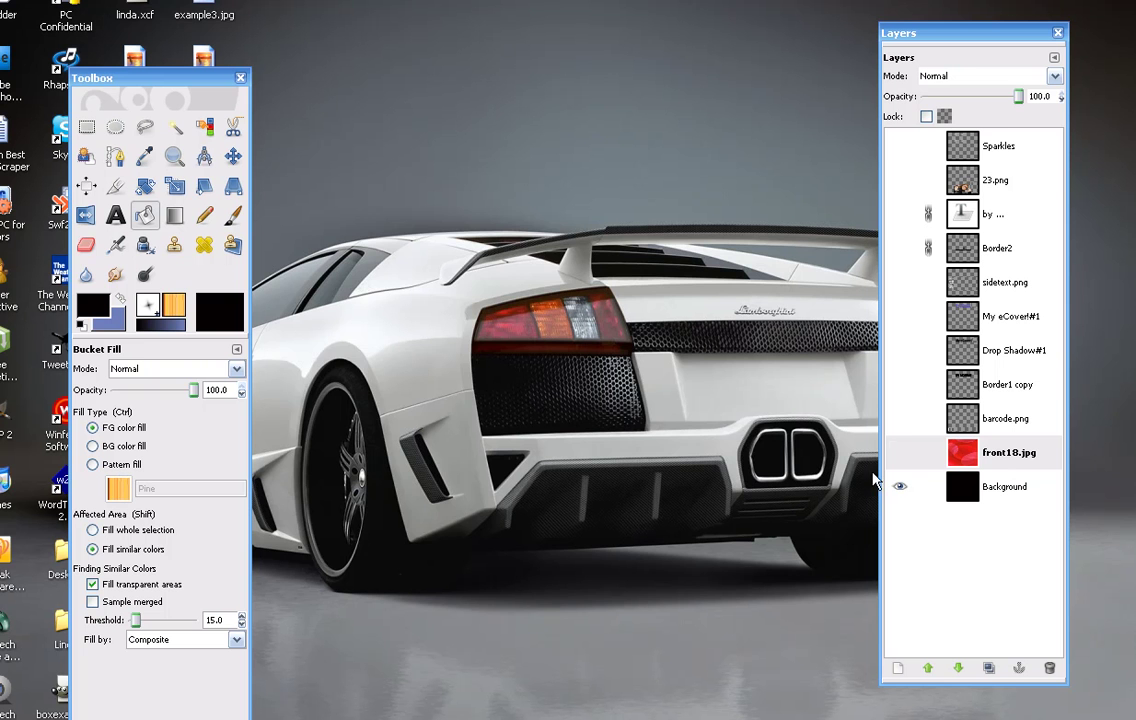
Show the red background, barcode and shadow layers of boxexample.xcf, and hide the Sparkles layer.
{"action": "left_click", "coordinate": [317, 714]}
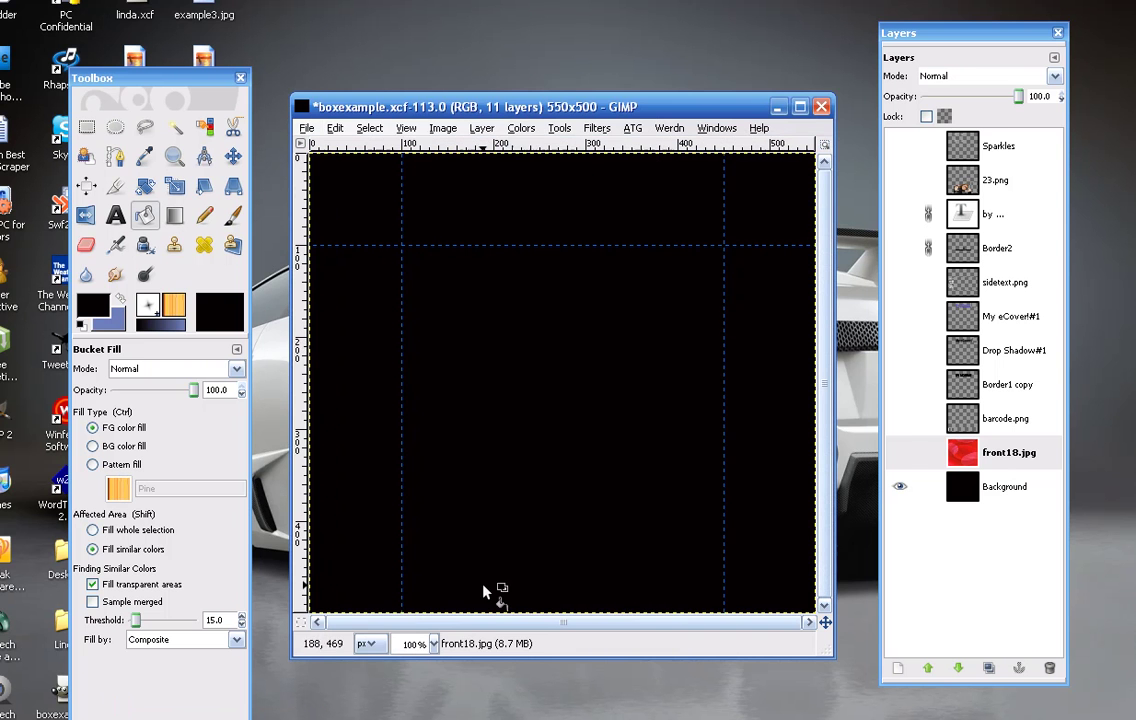
{"action": "mouse_move", "coordinate": [588, 113]}
{"action": "left_mouse_down"}
{"action": "mouse_move", "coordinate": [635, 98]}
{"action": "mouse_move", "coordinate": [577, 93]}
{"action": "mouse_move", "coordinate": [600, 121]}
{"action": "left_mouse_up"}
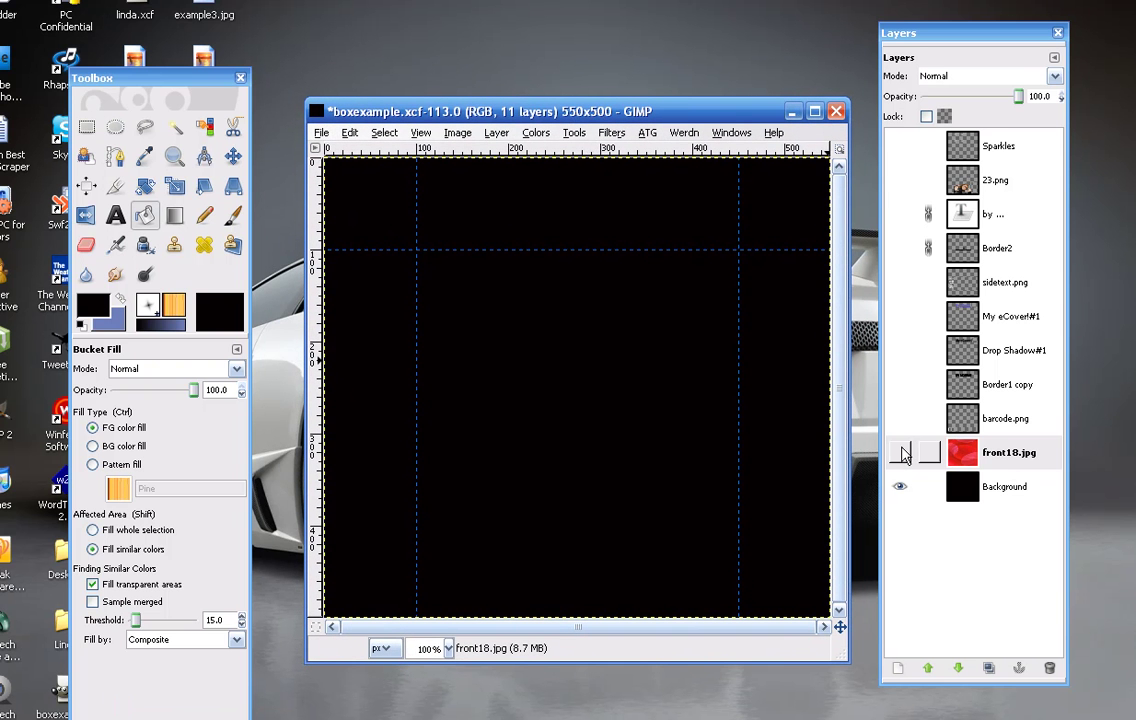
{"action": "left_click_drag", "start_coordinate": [899, 457], "coordinate": [900, 158]}
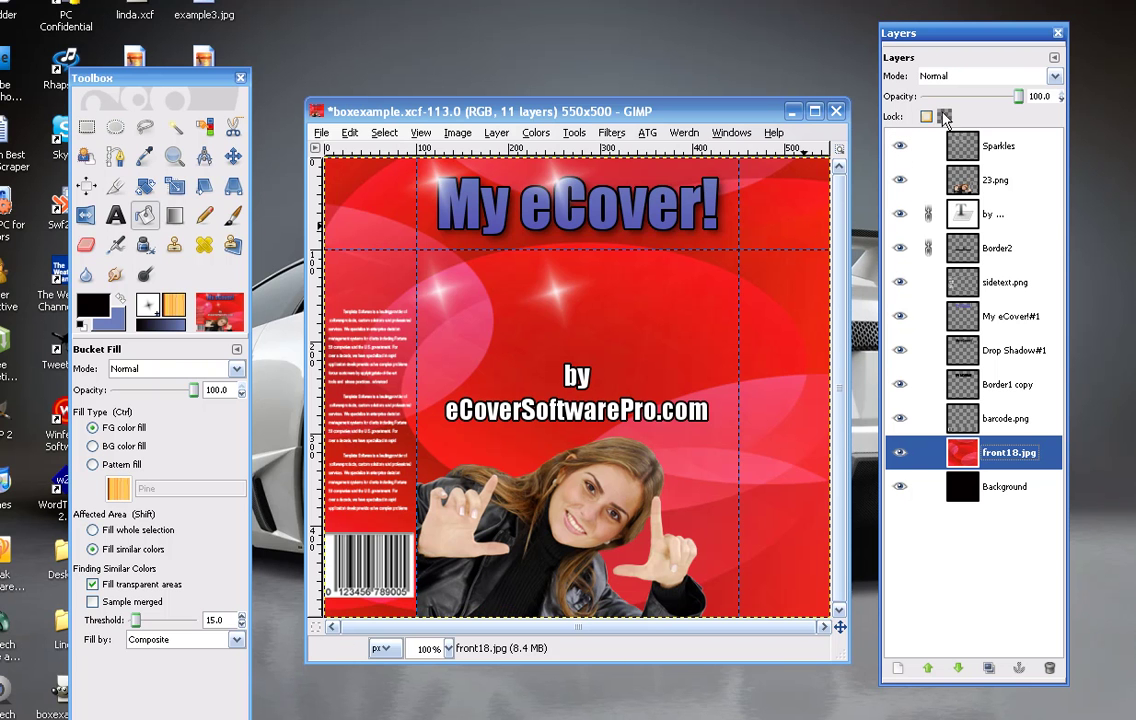
{"action": "left_click", "coordinate": [900, 145]}
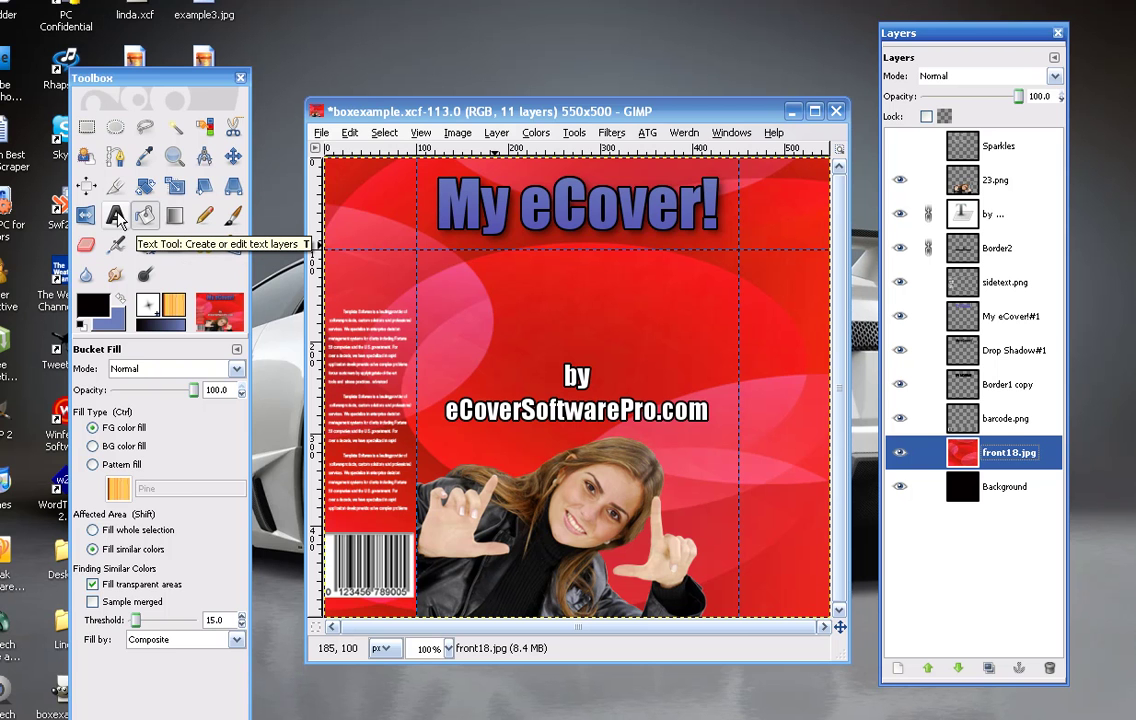
Add a 'My eCover!' text layer in Impact Condensed below the blue title.
{"action": "left_click", "coordinate": [117, 219]}
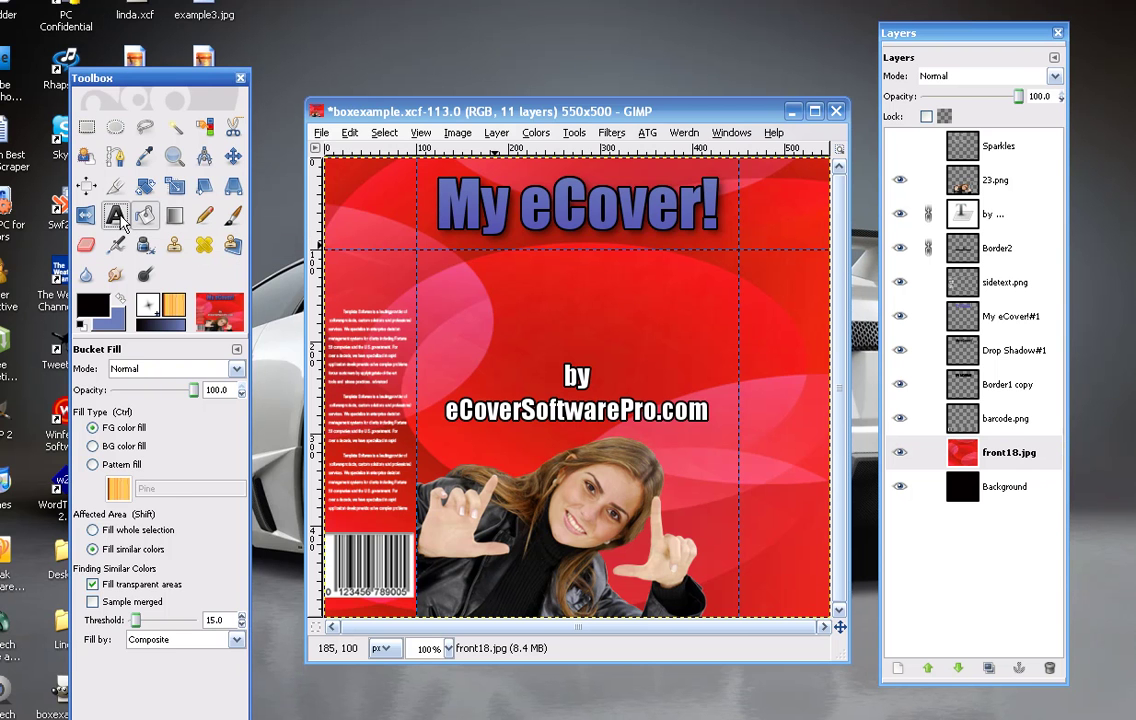
{"action": "left_click", "coordinate": [442, 266]}
{"action": "type", "text": "My eCover"}
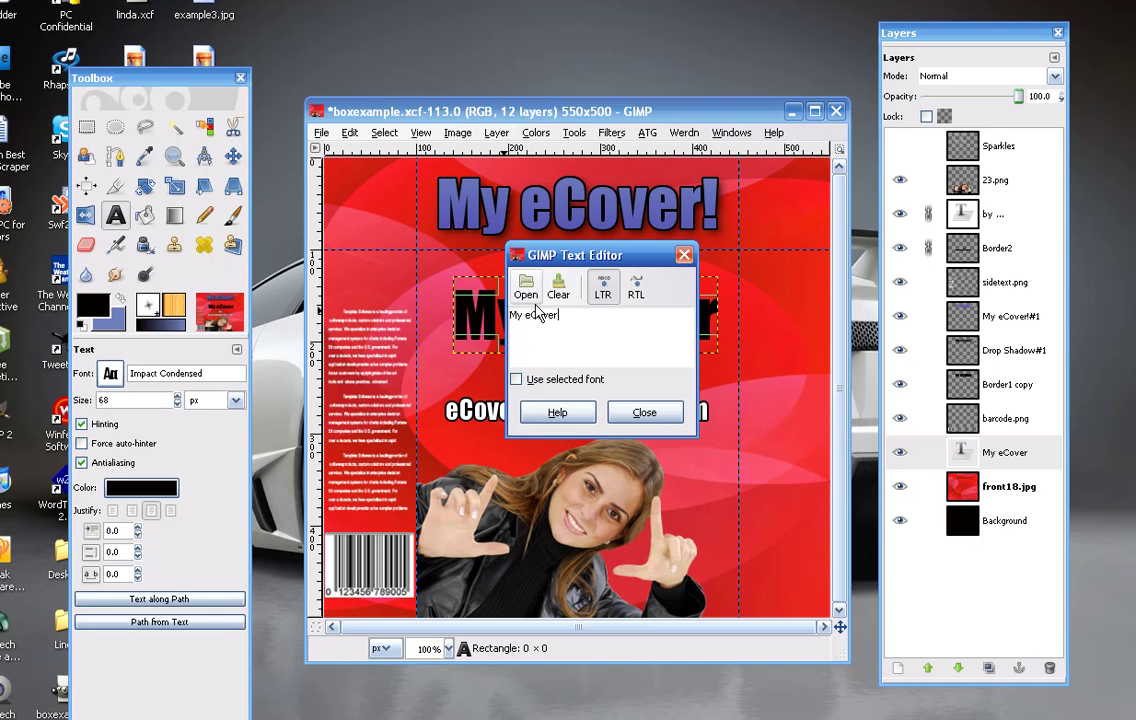
{"action": "type", "text": "!"}
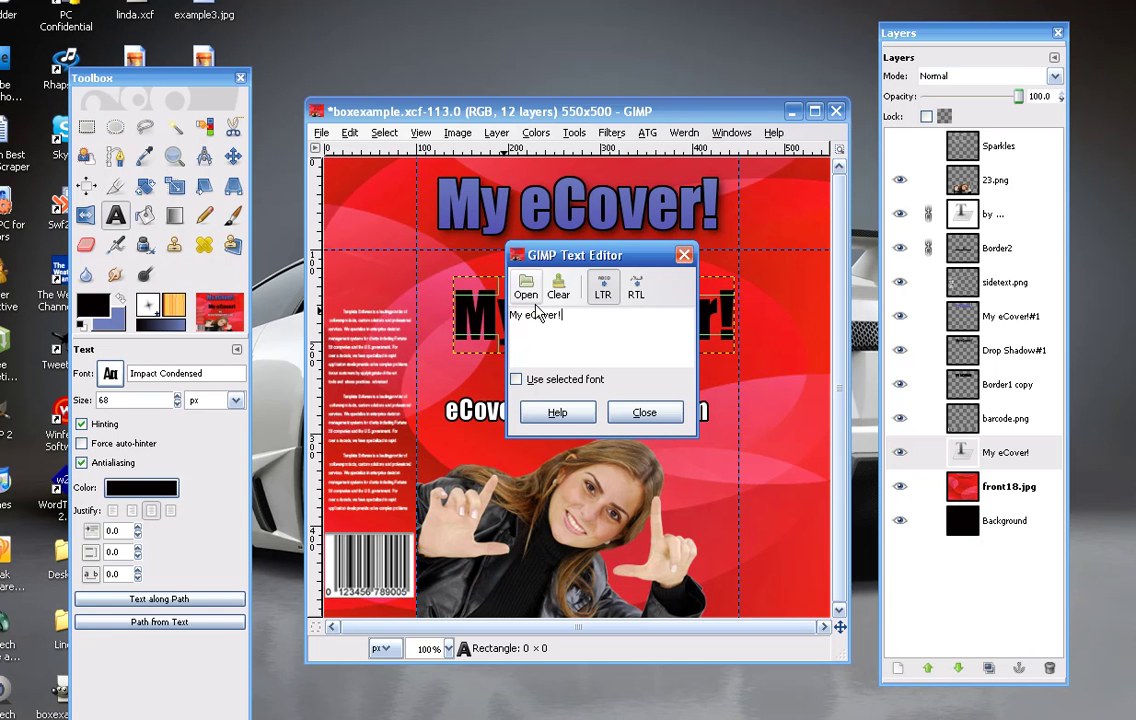
{"action": "left_click", "coordinate": [652, 415]}
Position the 'My eCover!' text just below the blue title, nudging it slightly left.
{"action": "left_click", "coordinate": [233, 157]}
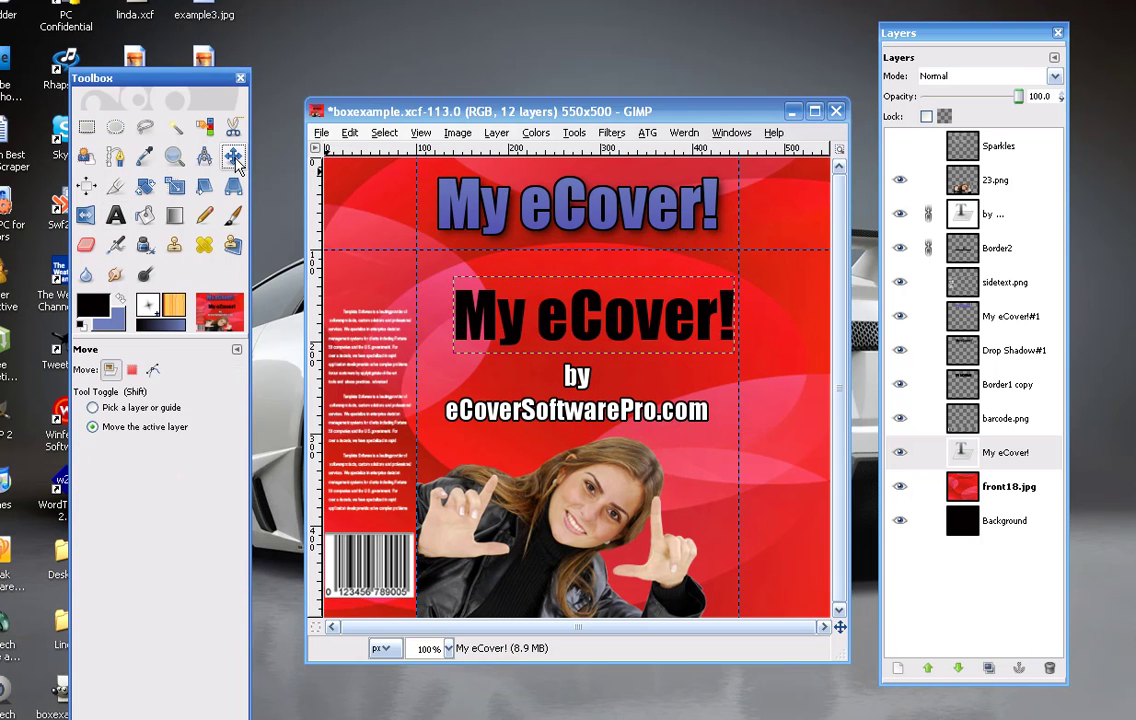
{"action": "mouse_move", "coordinate": [583, 309]}
{"action": "left_mouse_down"}
{"action": "mouse_move", "coordinate": [487, 282]}
{"action": "mouse_move", "coordinate": [581, 309]}
{"action": "mouse_move", "coordinate": [556, 306]}
{"action": "mouse_move", "coordinate": [566, 306]}
{"action": "left_mouse_up"}
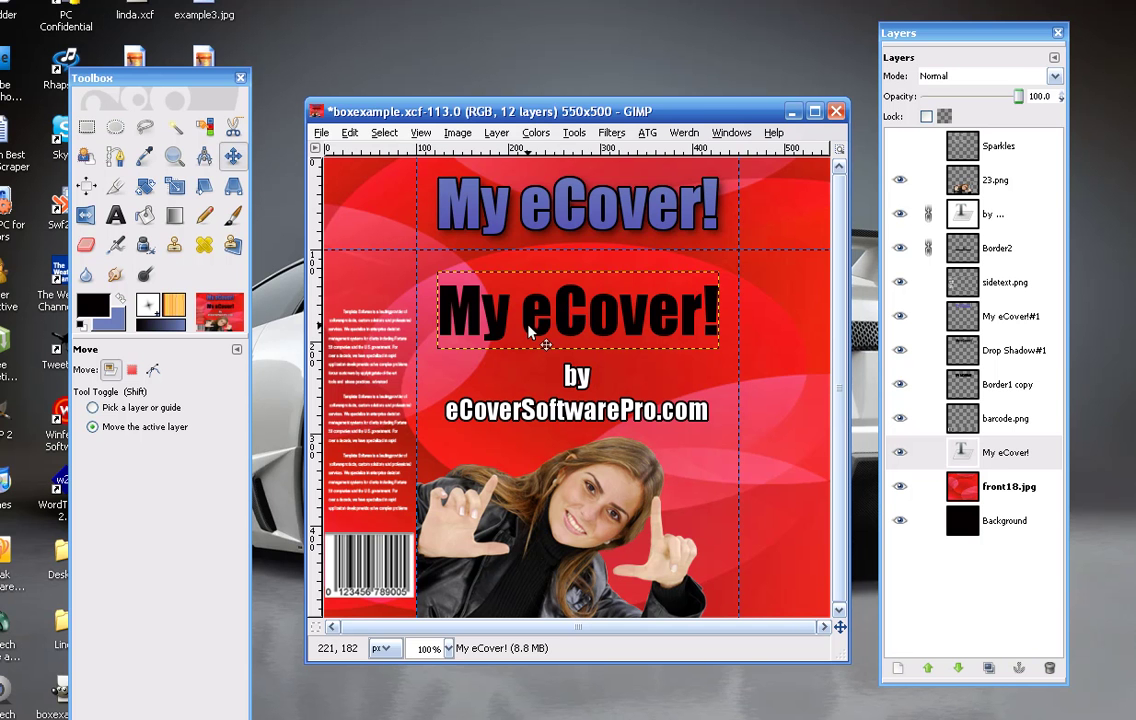
{"action": "key", "text": "Left"}
{"action": "key", "text": "Left"}
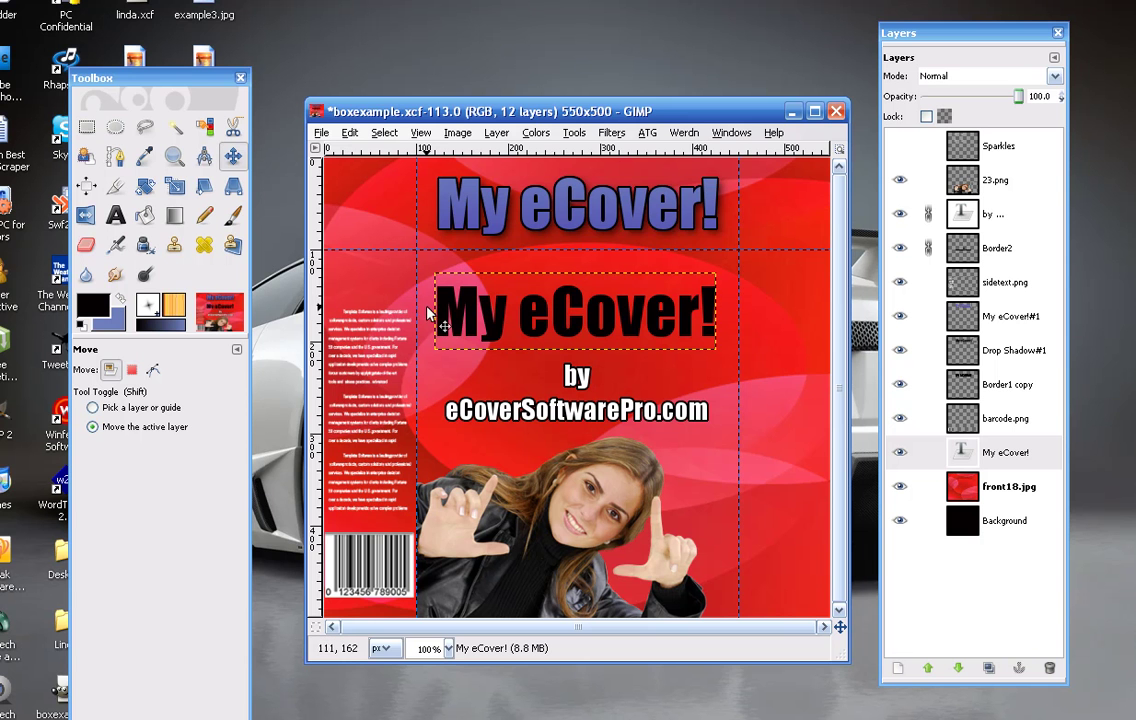
{"action": "left_click", "coordinate": [115, 216]}
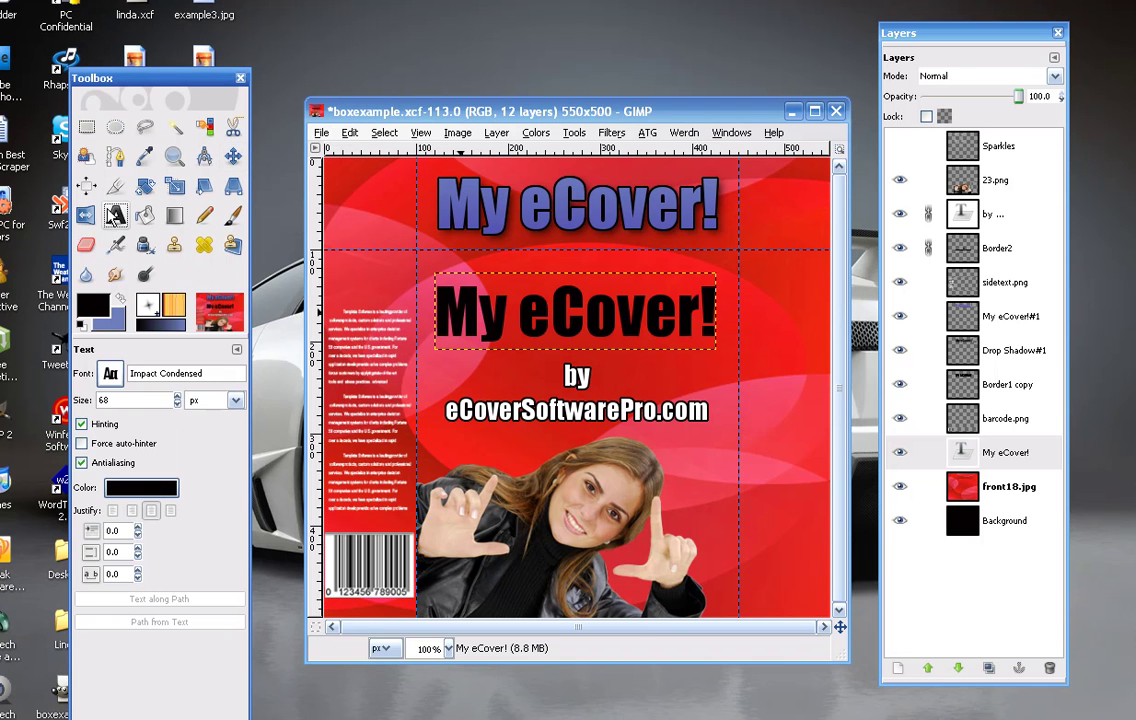
Recolour the 'My eCover!' text white (ffffff) at 68 px, then select its layer.
{"action": "left_click", "coordinate": [538, 311]}
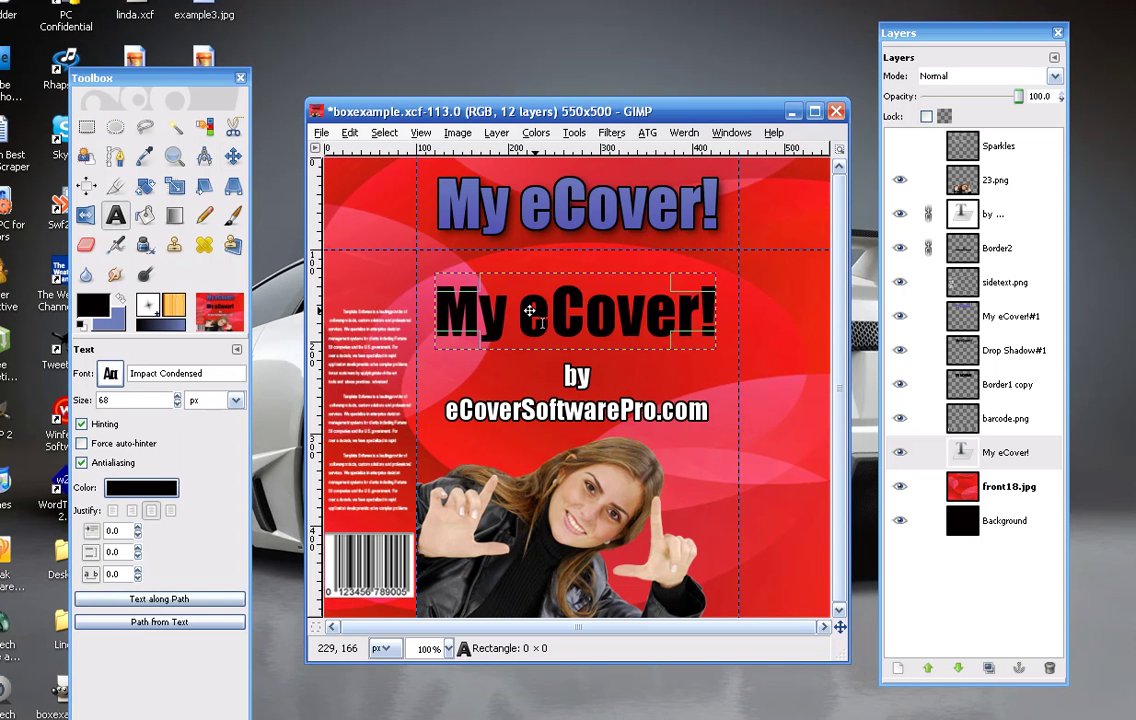
{"action": "left_click", "coordinate": [177, 404]}
{"action": "left_click", "coordinate": [178, 404]}
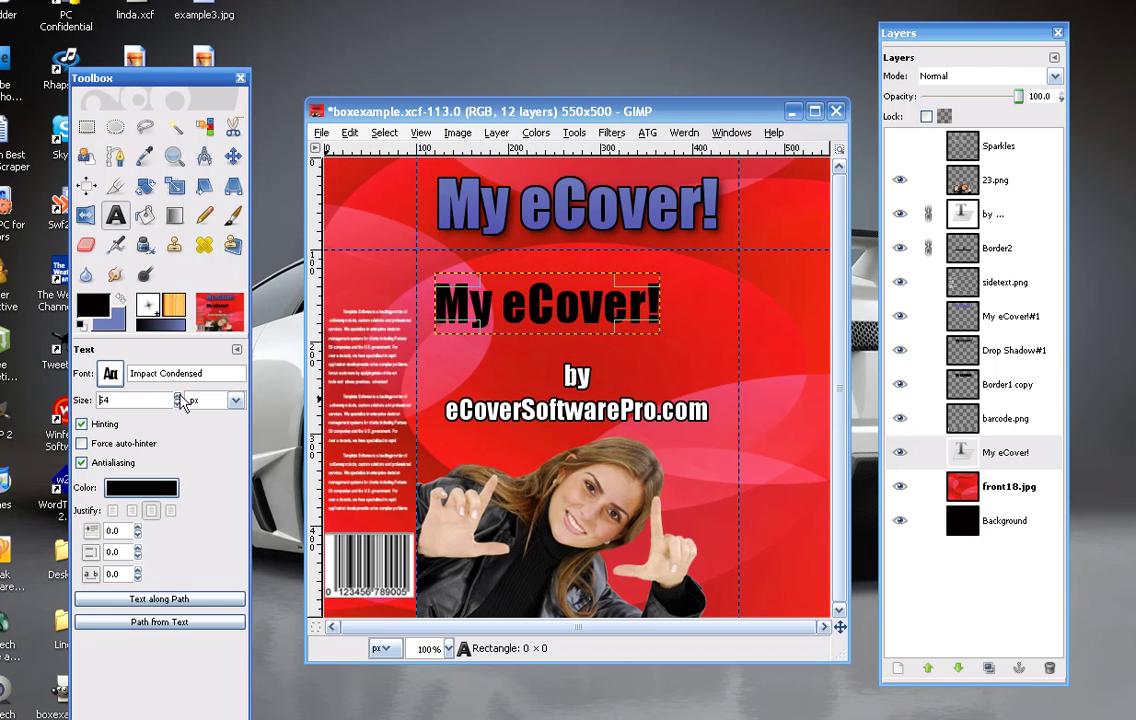
{"action": "left_click", "coordinate": [178, 396]}
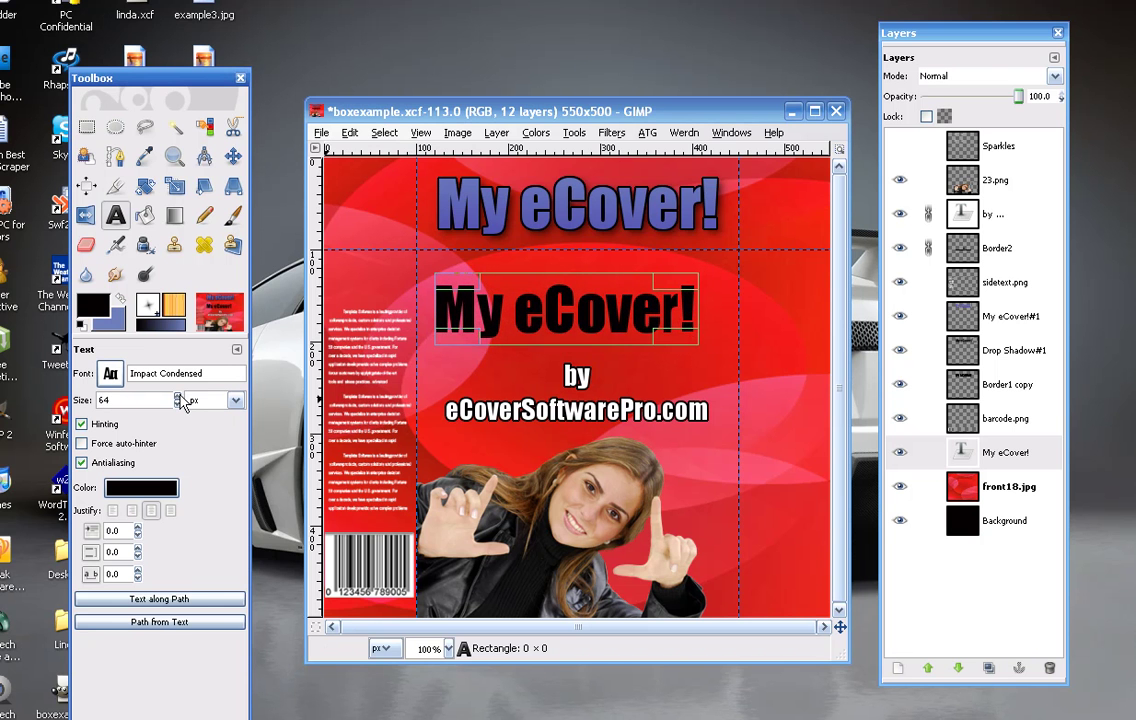
{"action": "left_click", "coordinate": [141, 488]}
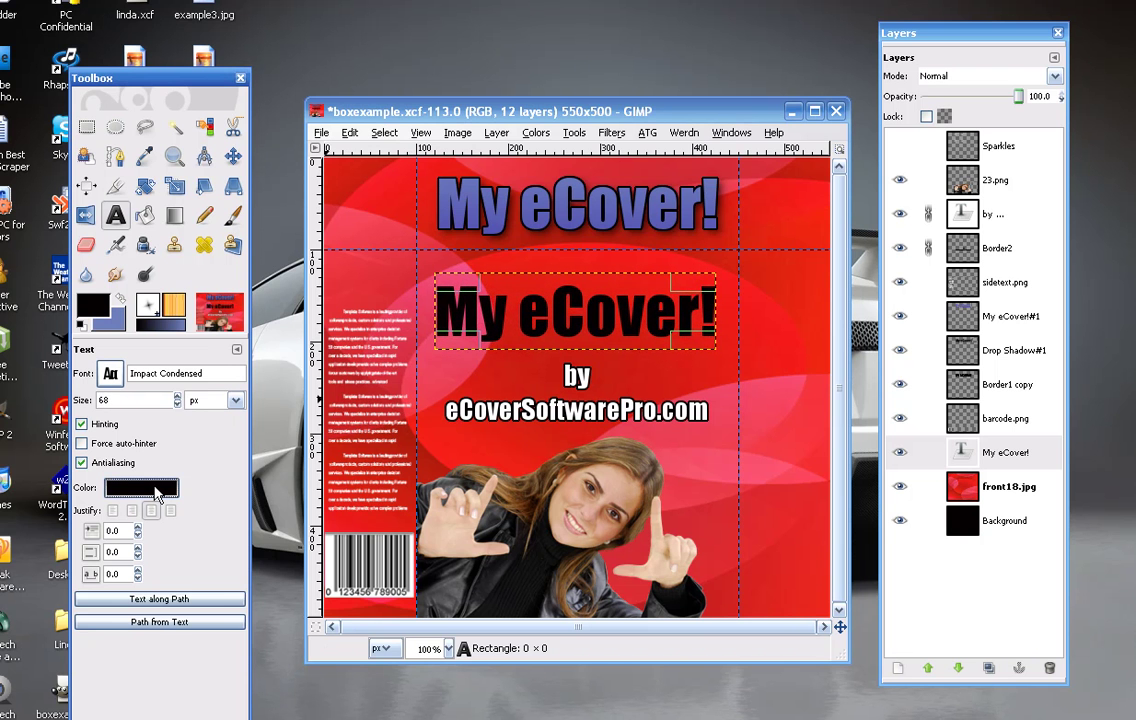
{"action": "left_click", "coordinate": [238, 121]}
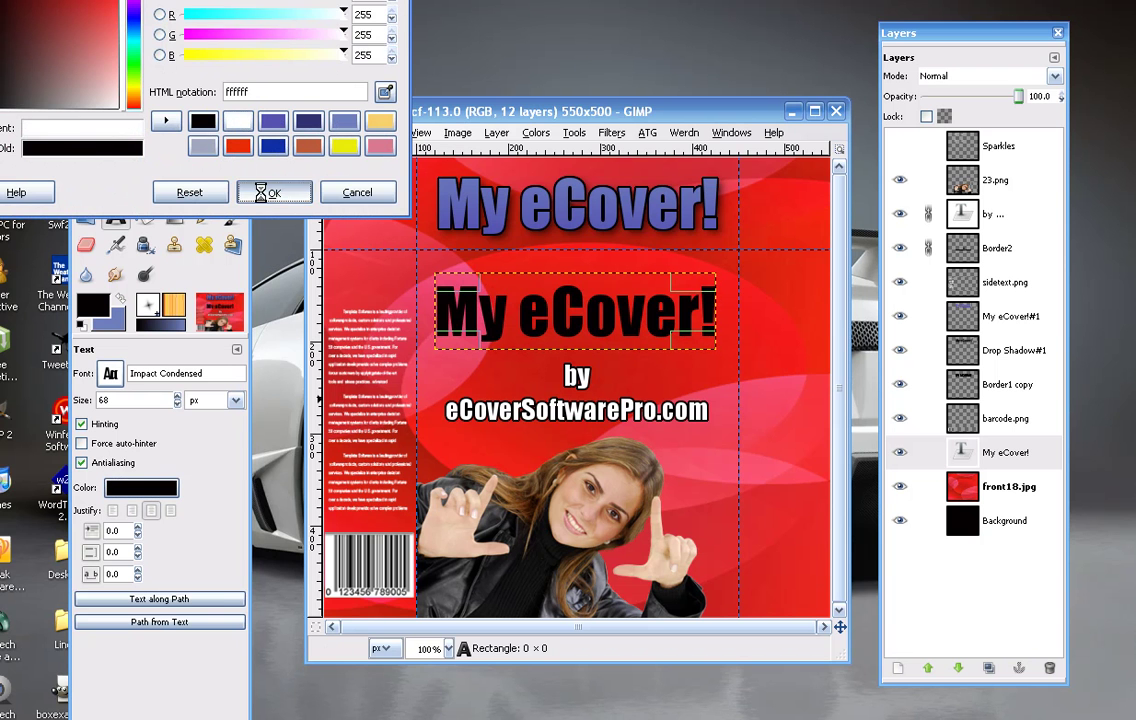
{"action": "left_click", "coordinate": [266, 194]}
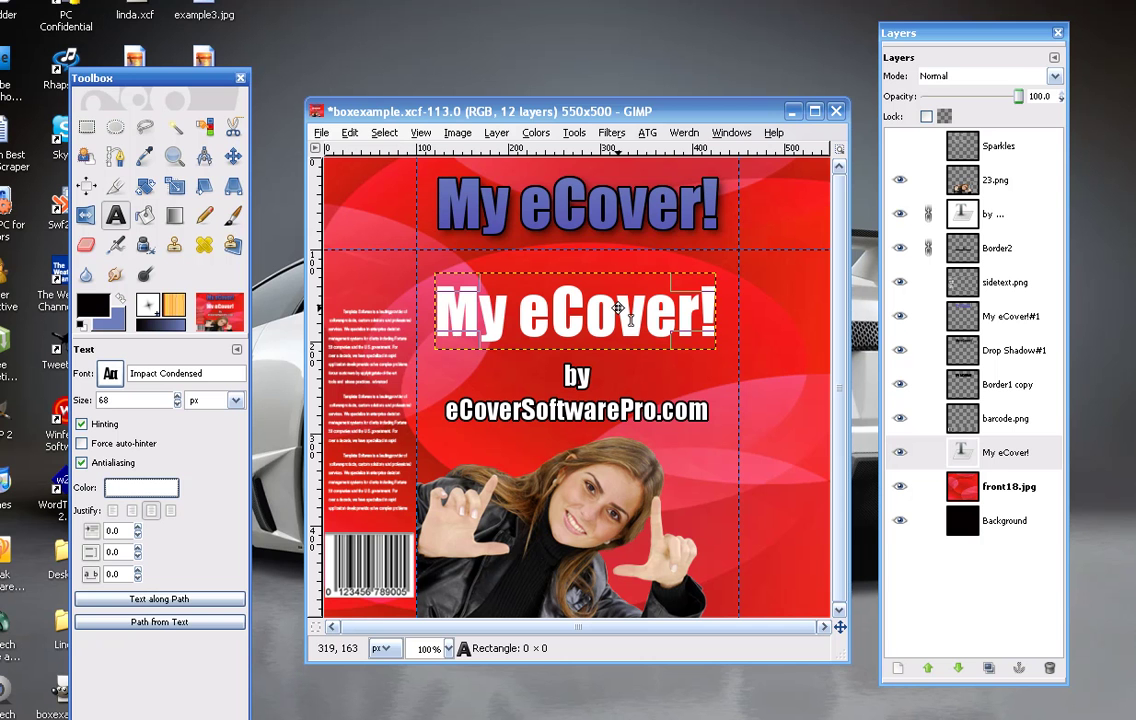
{"action": "left_click", "coordinate": [977, 459]}
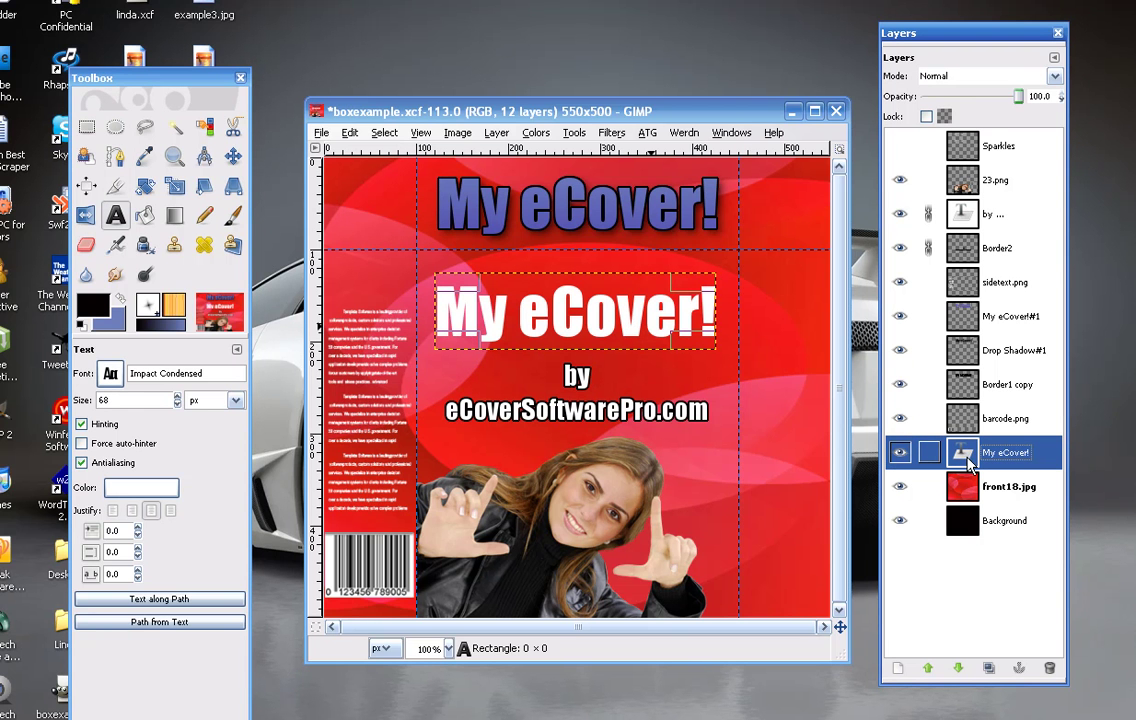
Select the outline of the 'My eCover!' letters and grow the selection by 2 pixels.
{"action": "right_click", "coordinate": [967, 455]}
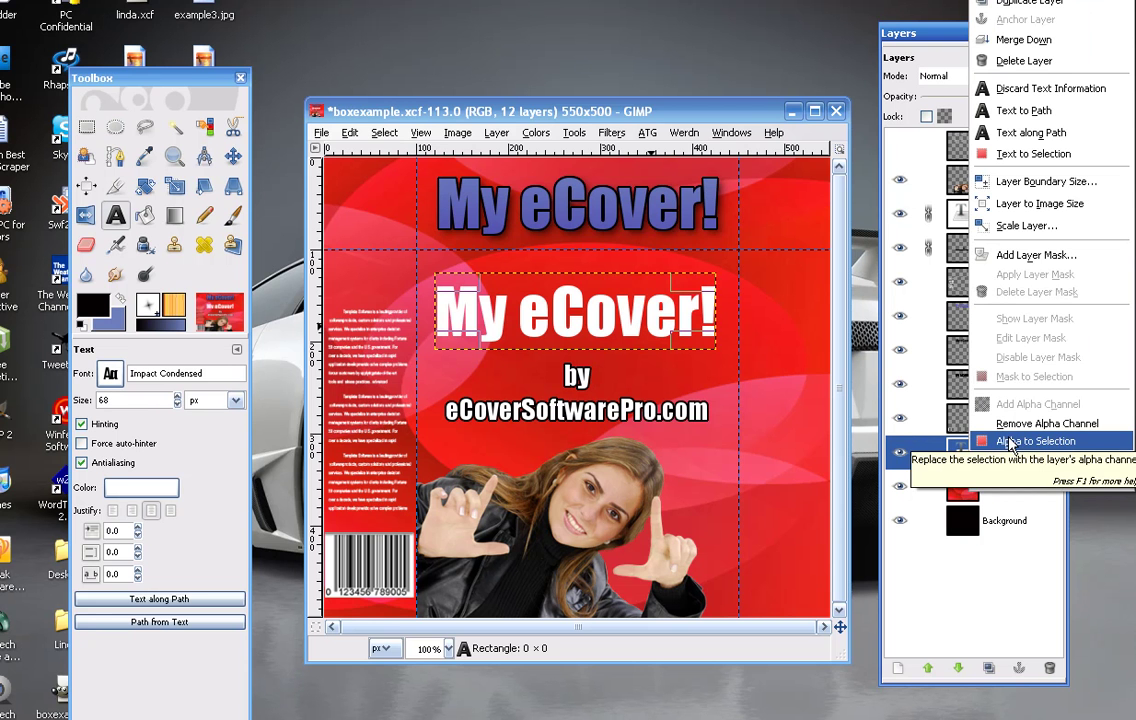
{"action": "left_click", "coordinate": [1010, 443]}
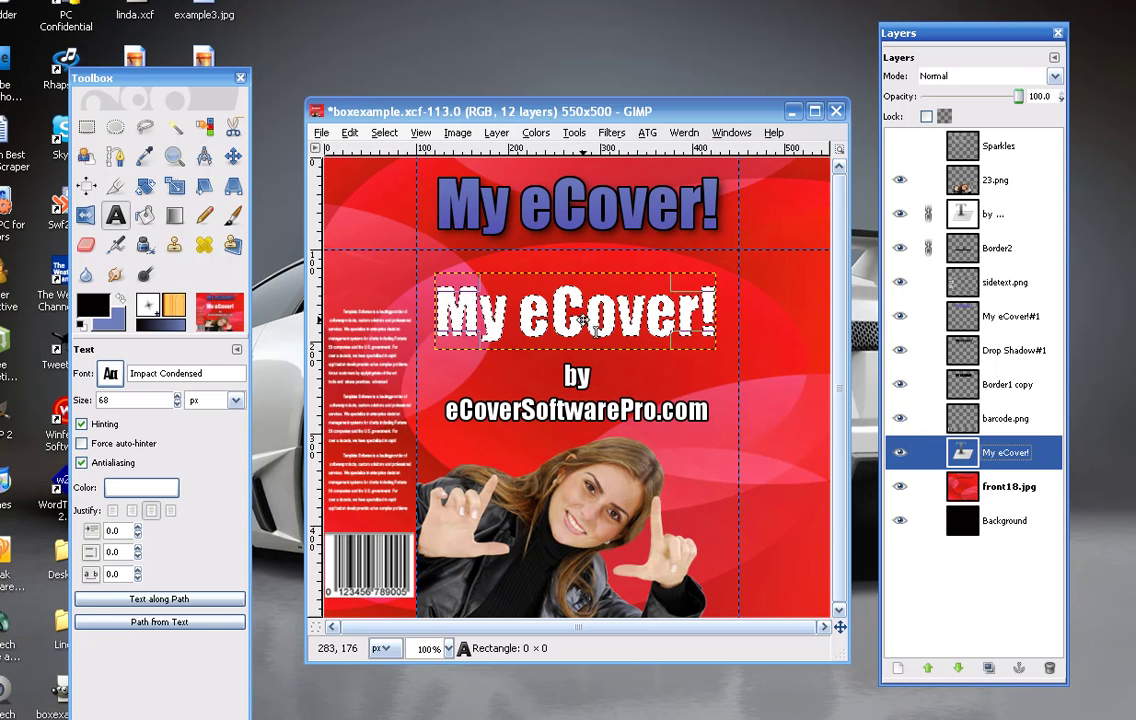
{"action": "left_click", "coordinate": [385, 133]}
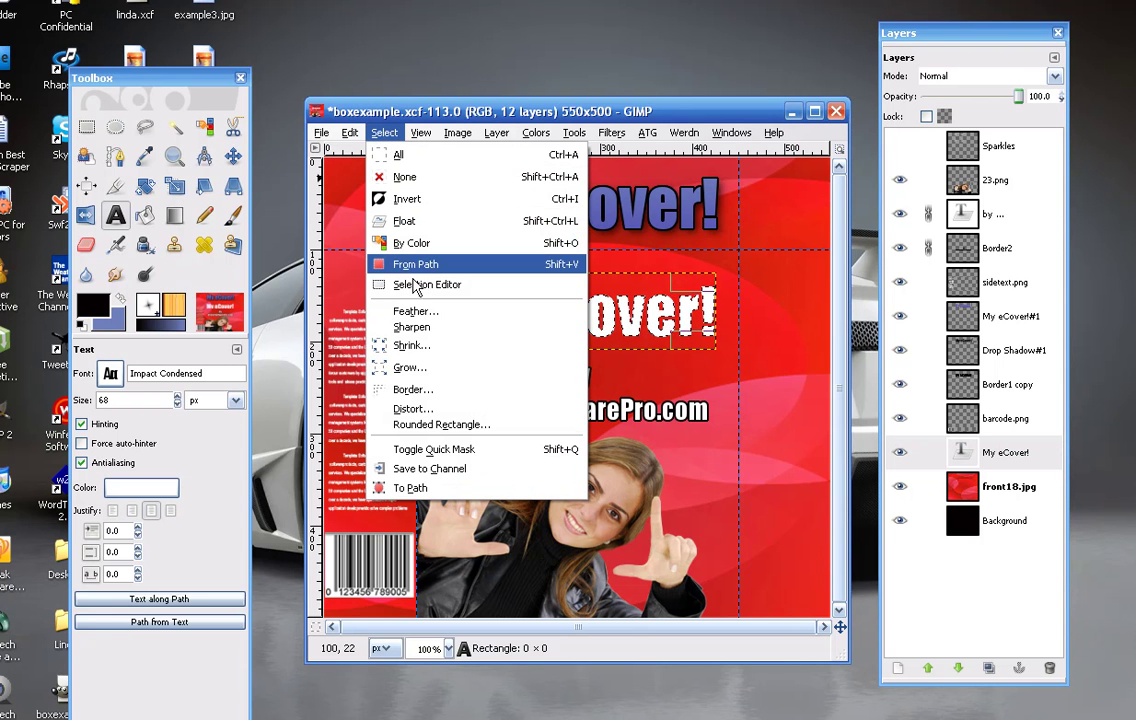
{"action": "left_click", "coordinate": [410, 368]}
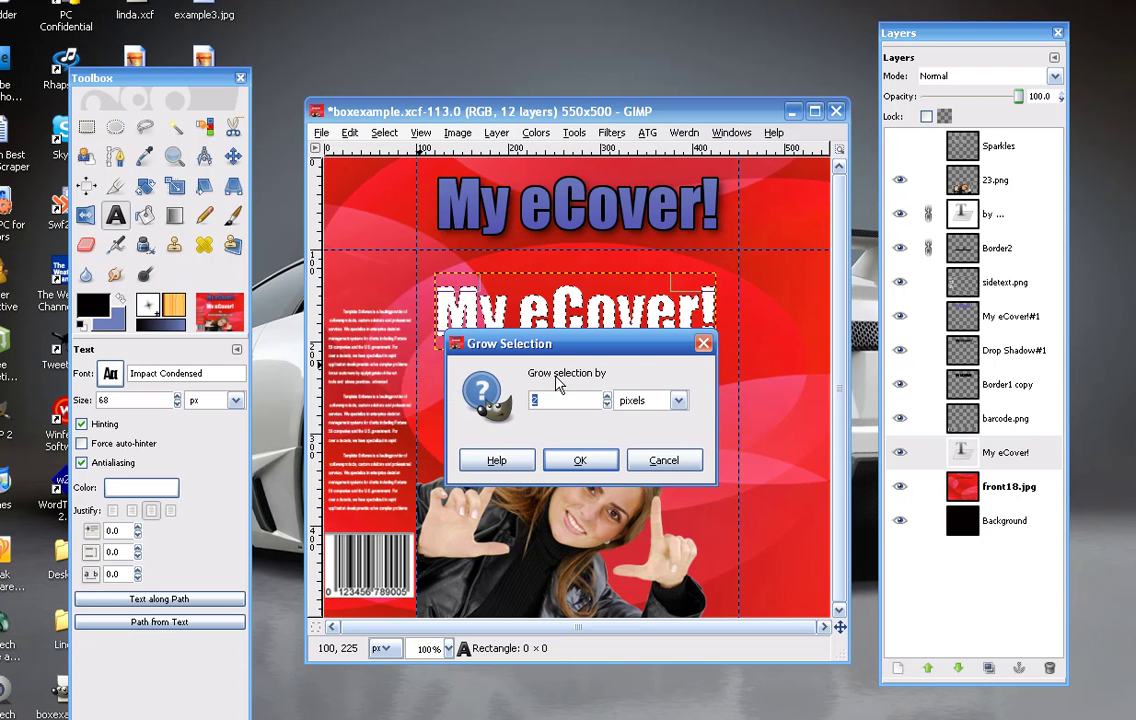
{"action": "left_click", "coordinate": [526, 400]}
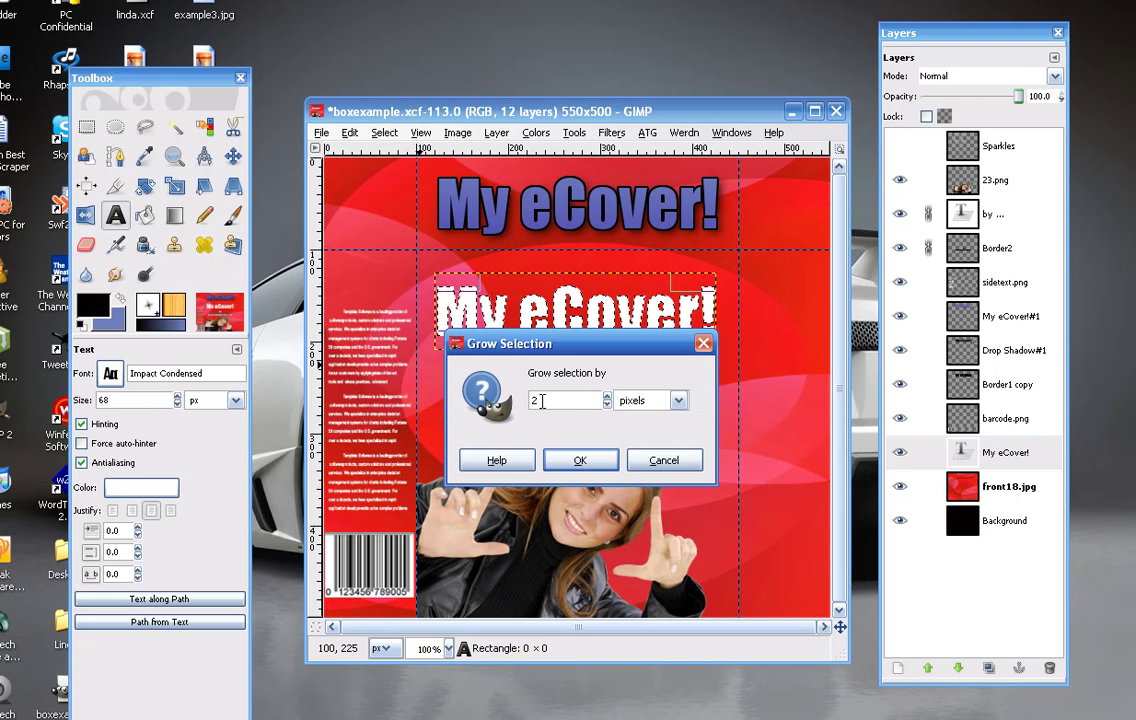
{"action": "left_click", "coordinate": [580, 460]}
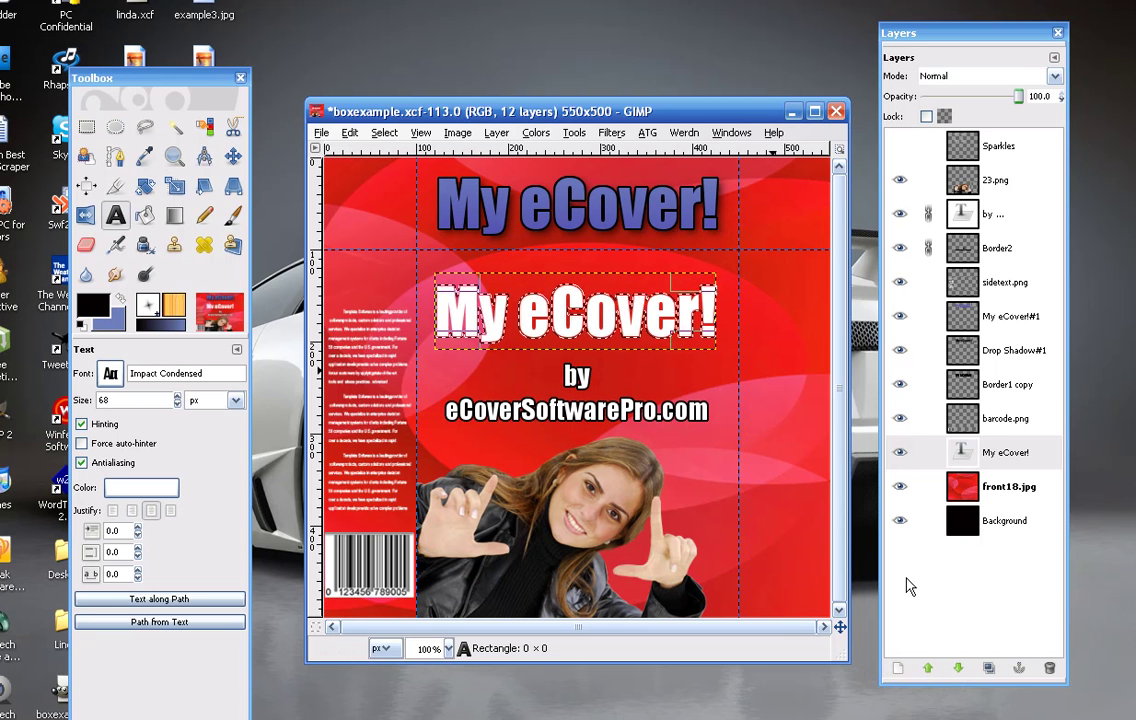
Add a new transparent 550×500 layer named Border1.
{"action": "left_click", "coordinate": [899, 670]}
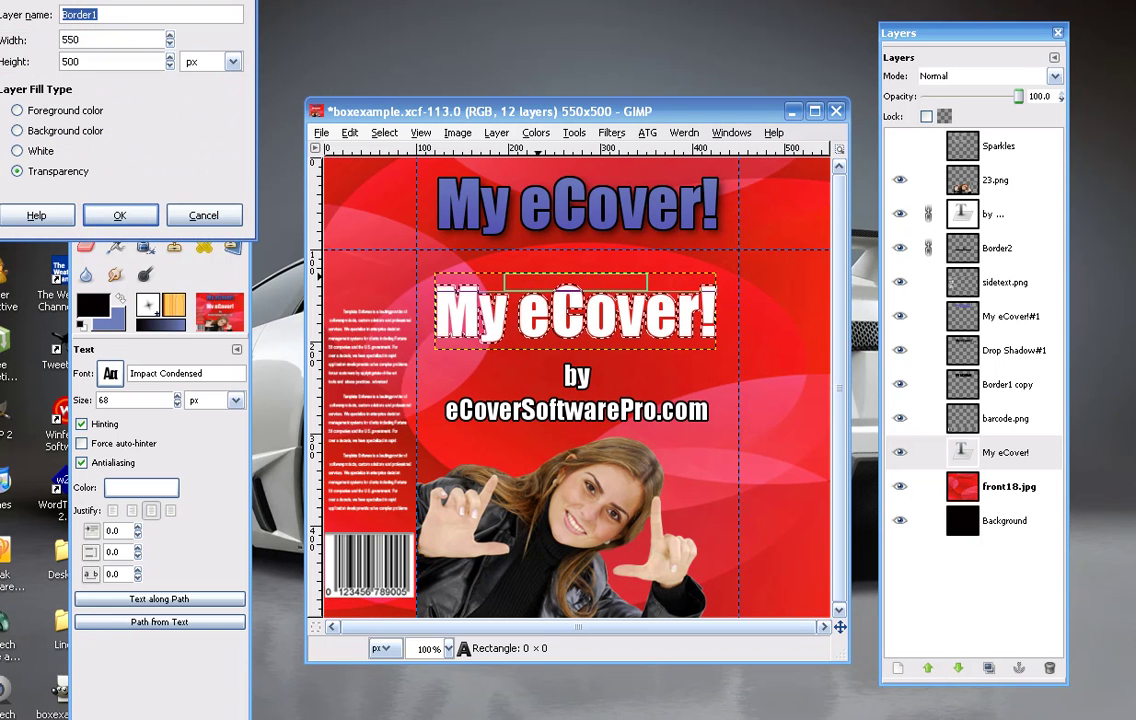
{"action": "left_click_drag", "start_coordinate": [167, 0], "coordinate": [293, 75]}
{"action": "left_click", "coordinate": [231, 148]}
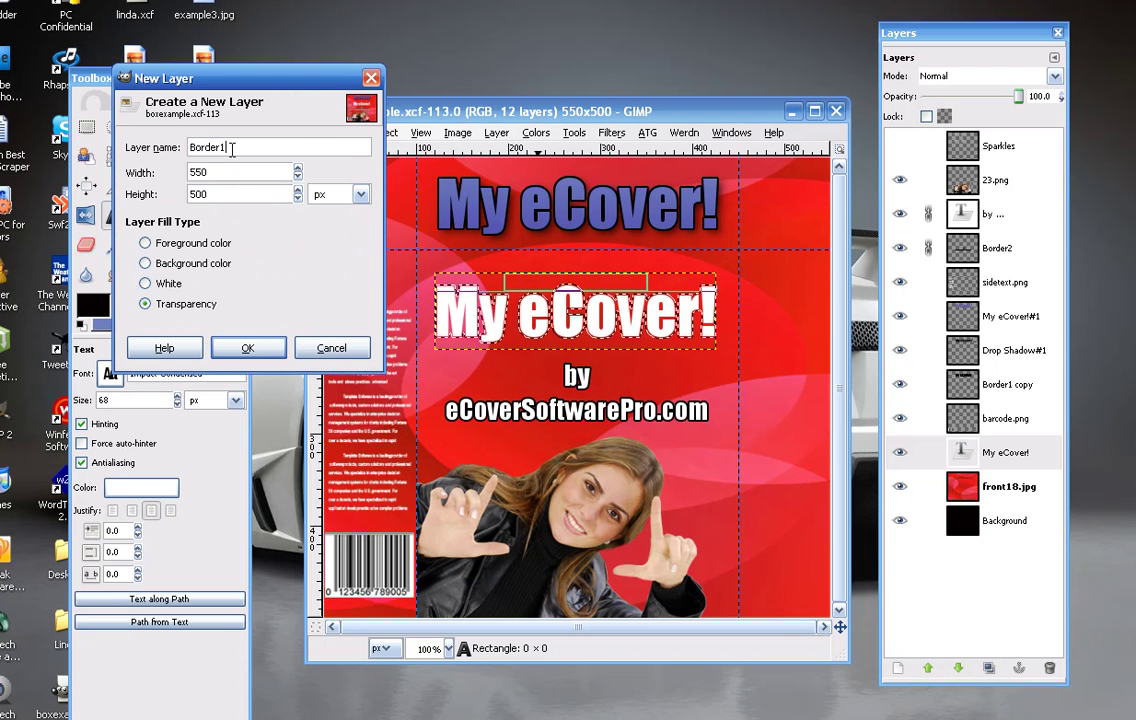
{"action": "double_click", "coordinate": [186, 147]}
{"action": "left_click", "coordinate": [236, 147]}
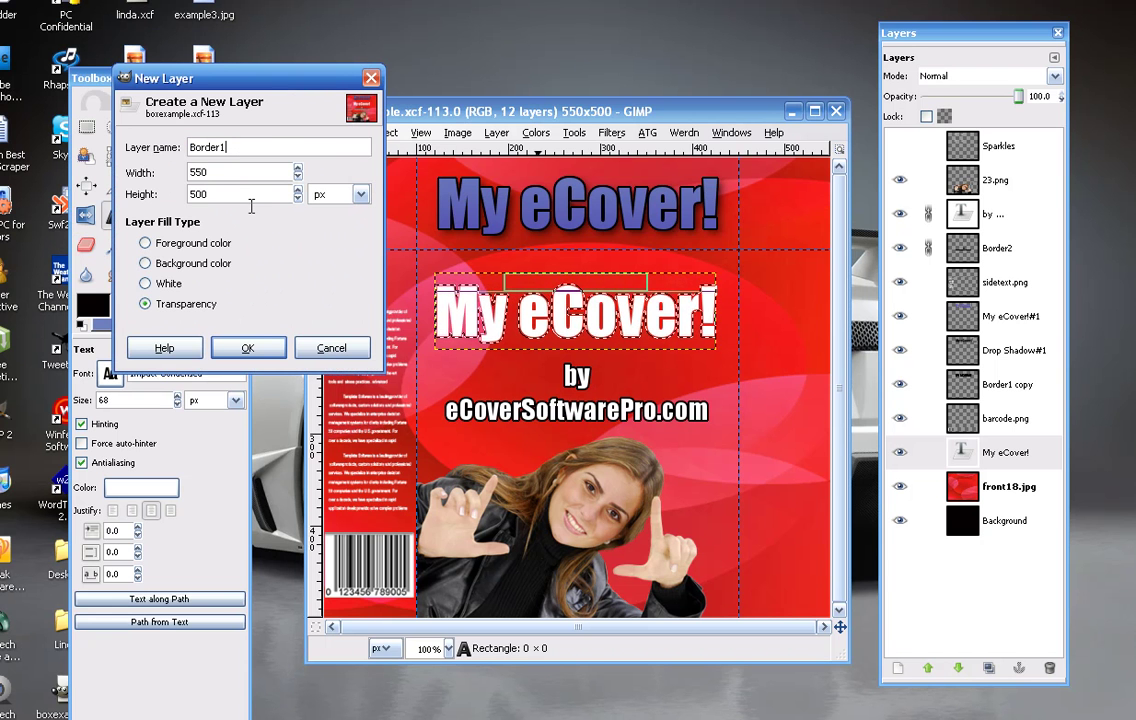
{"action": "left_click", "coordinate": [262, 348]}
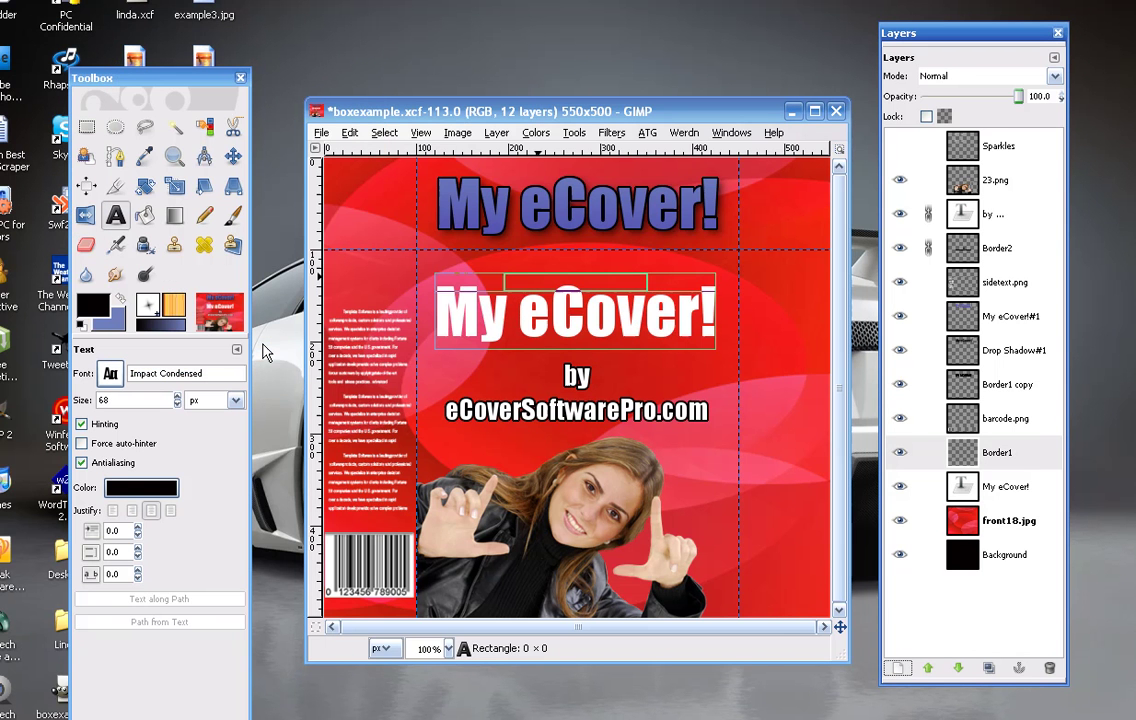
Move Border1 directly beneath the 'My eCover!' text layer and leave it active.
{"action": "left_click", "coordinate": [965, 457]}
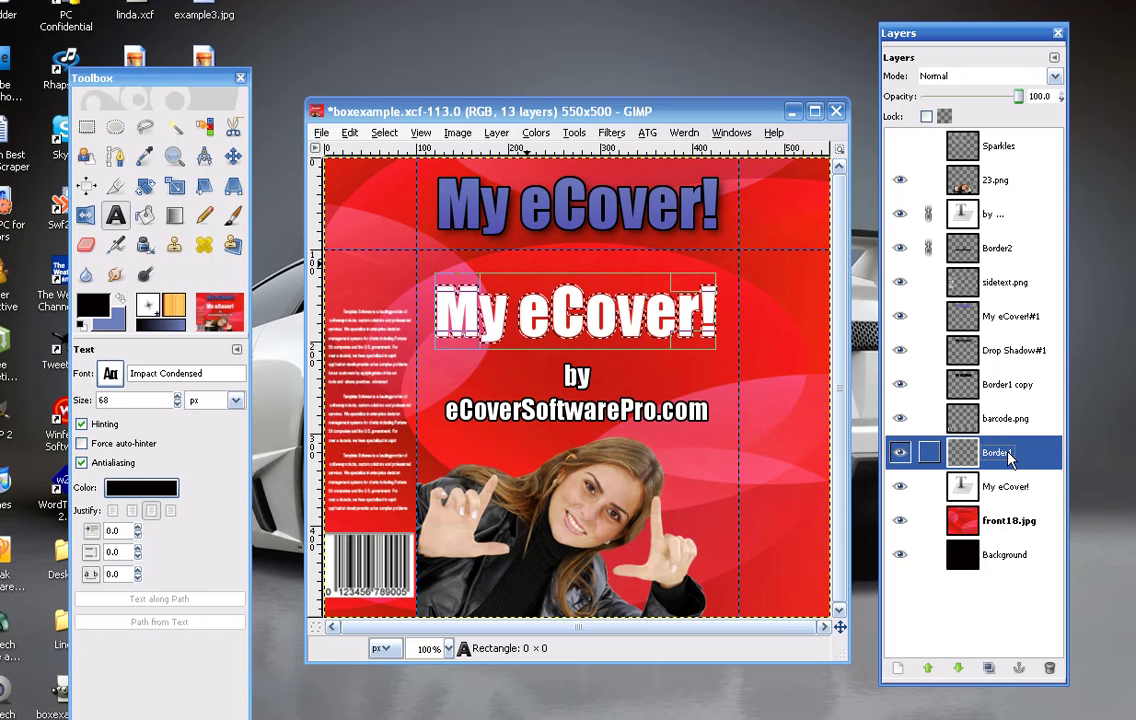
{"action": "left_click", "coordinate": [957, 669]}
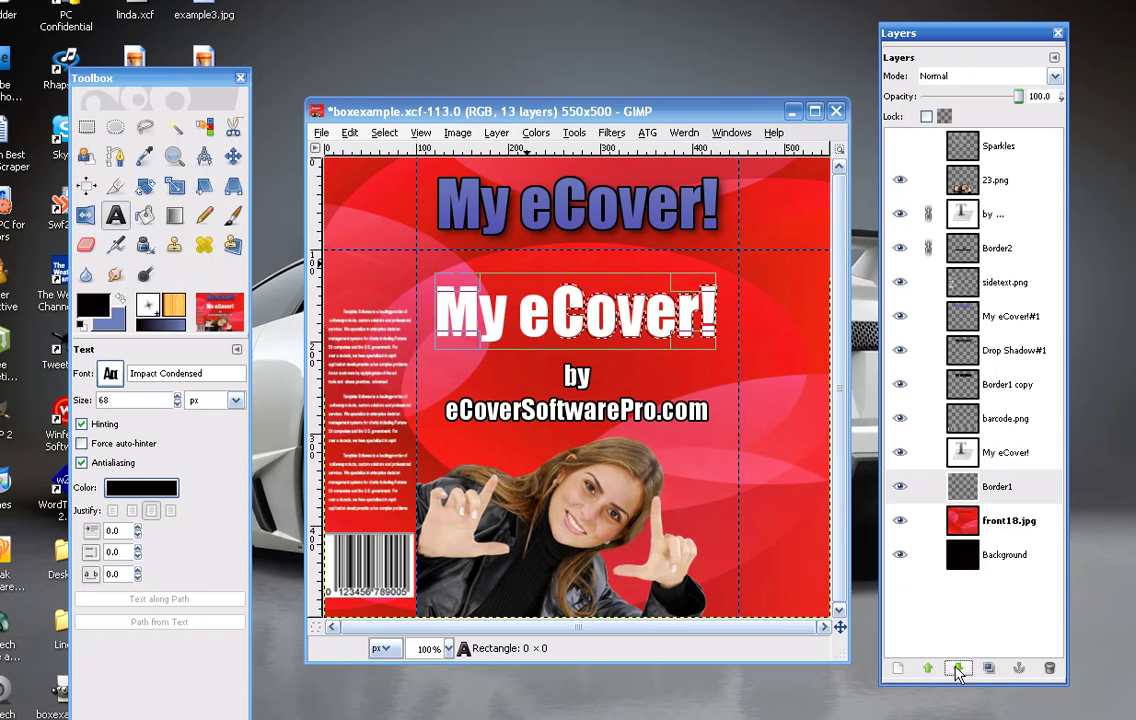
{"action": "left_click", "coordinate": [965, 452]}
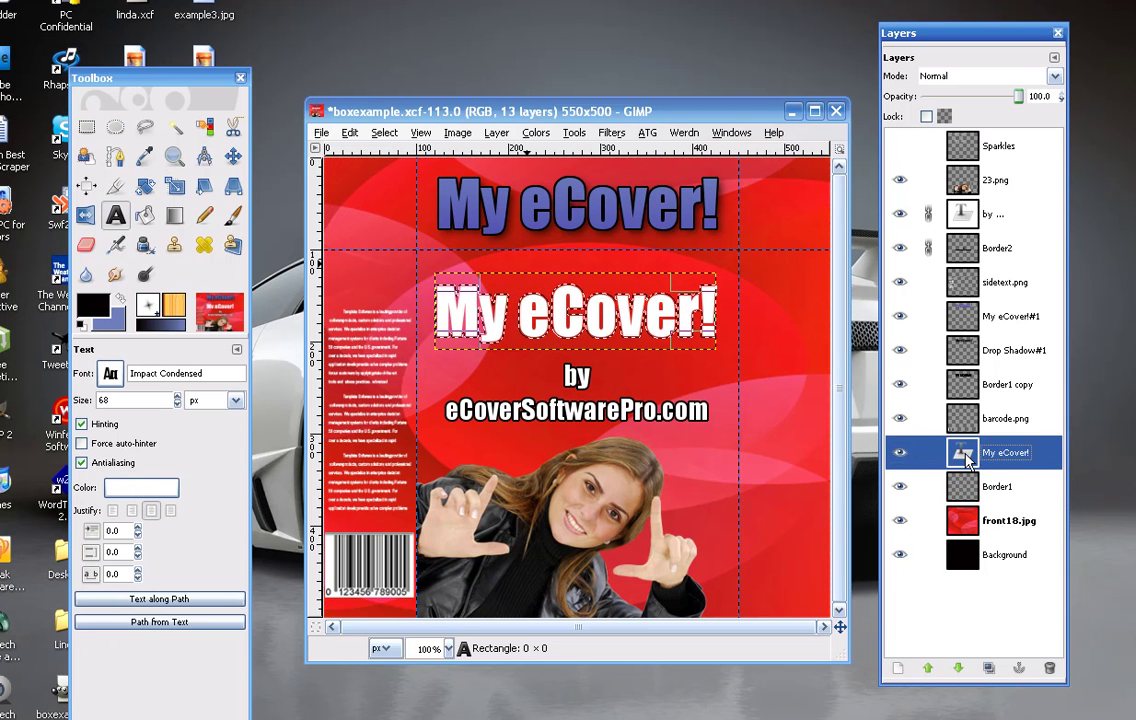
{"action": "left_click", "coordinate": [967, 490]}
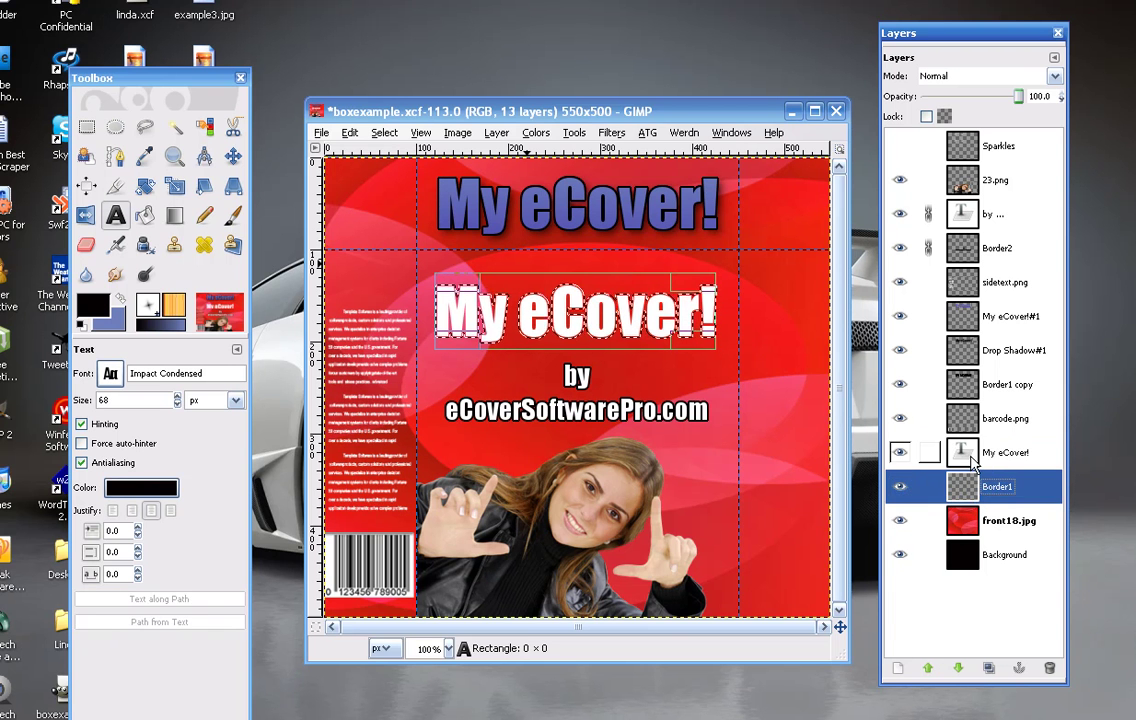
{"action": "left_click", "coordinate": [965, 452]}
{"action": "left_click", "coordinate": [972, 490]}
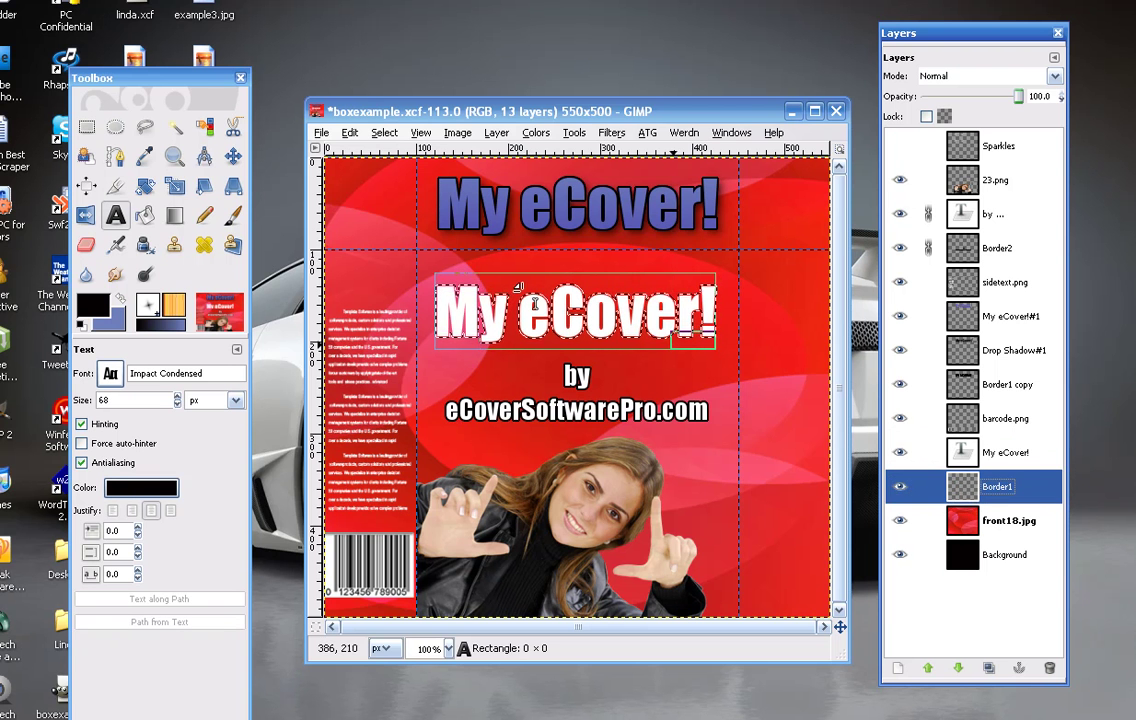
Fill the grown selection on Border1 with black to outline the title.
{"action": "left_click", "coordinate": [145, 216]}
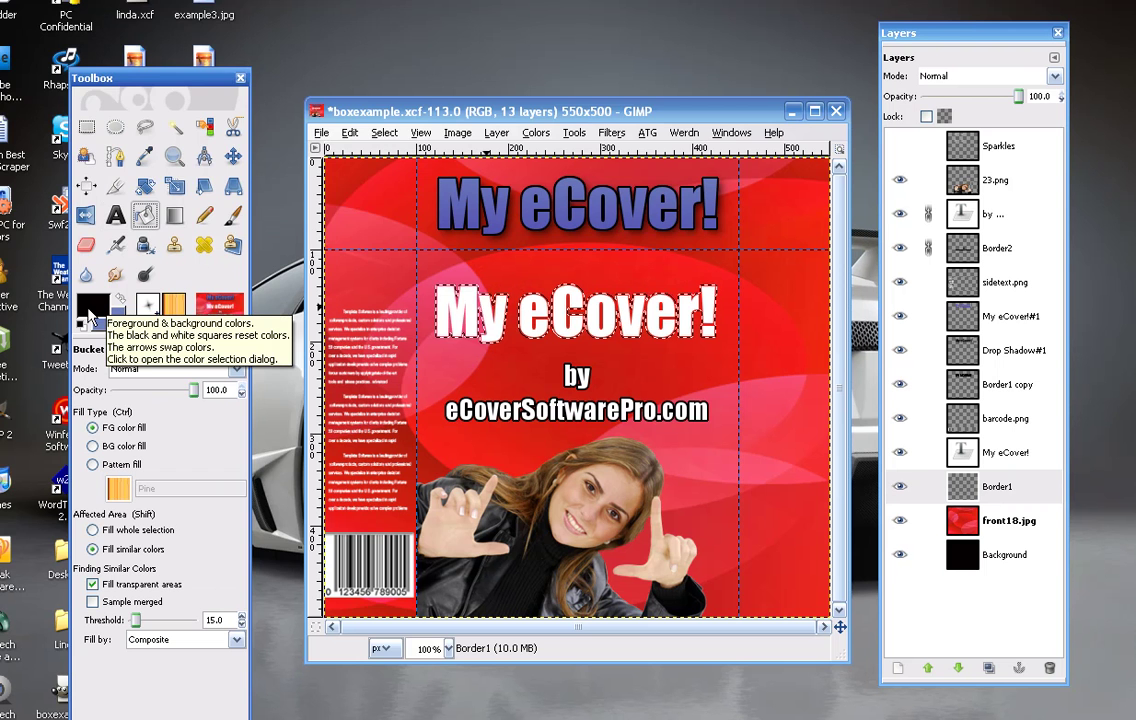
{"action": "left_click", "coordinate": [90, 315]}
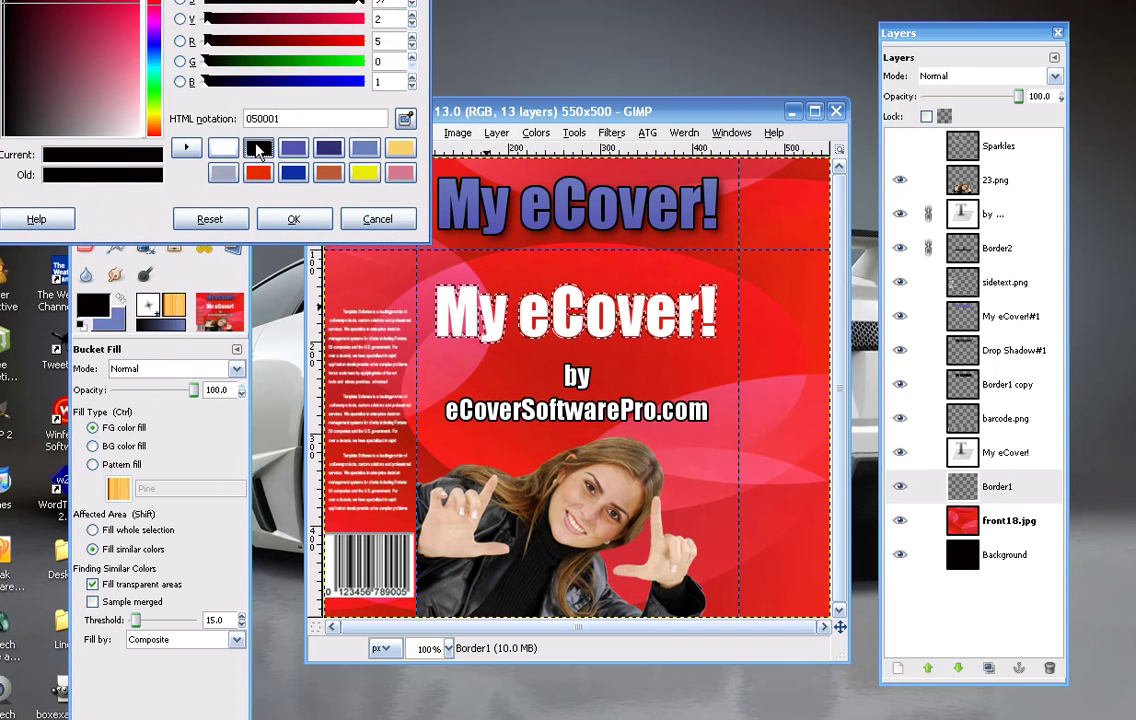
{"action": "left_click", "coordinate": [293, 218]}
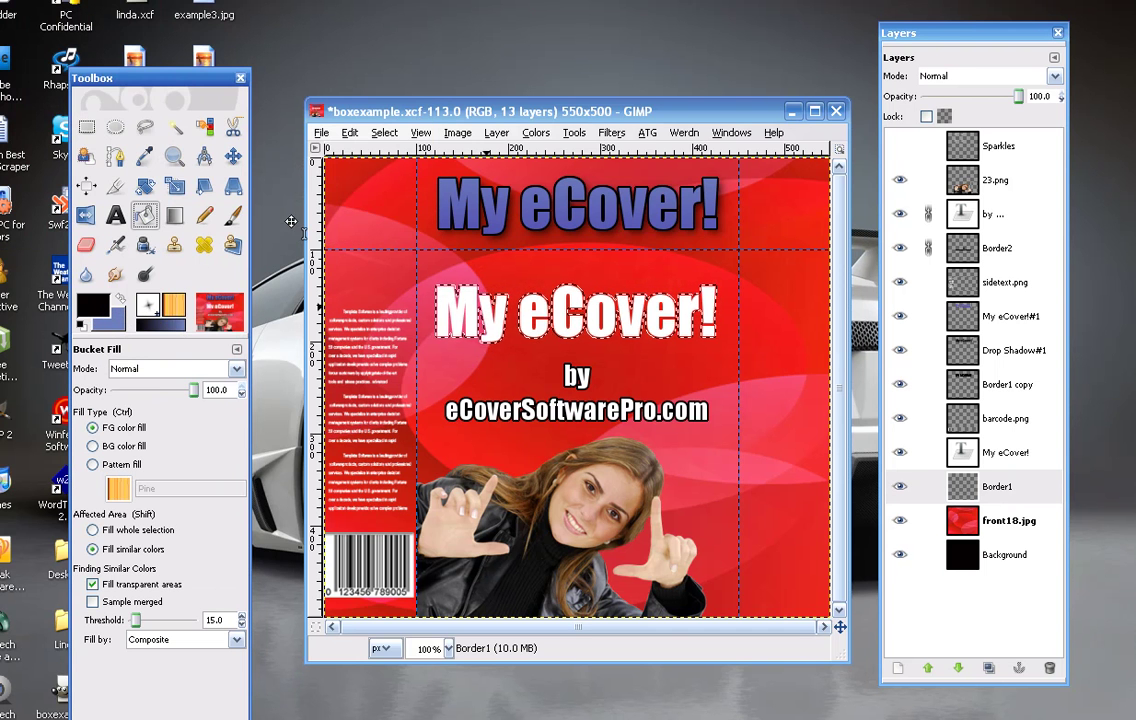
{"action": "left_click", "coordinate": [472, 305]}
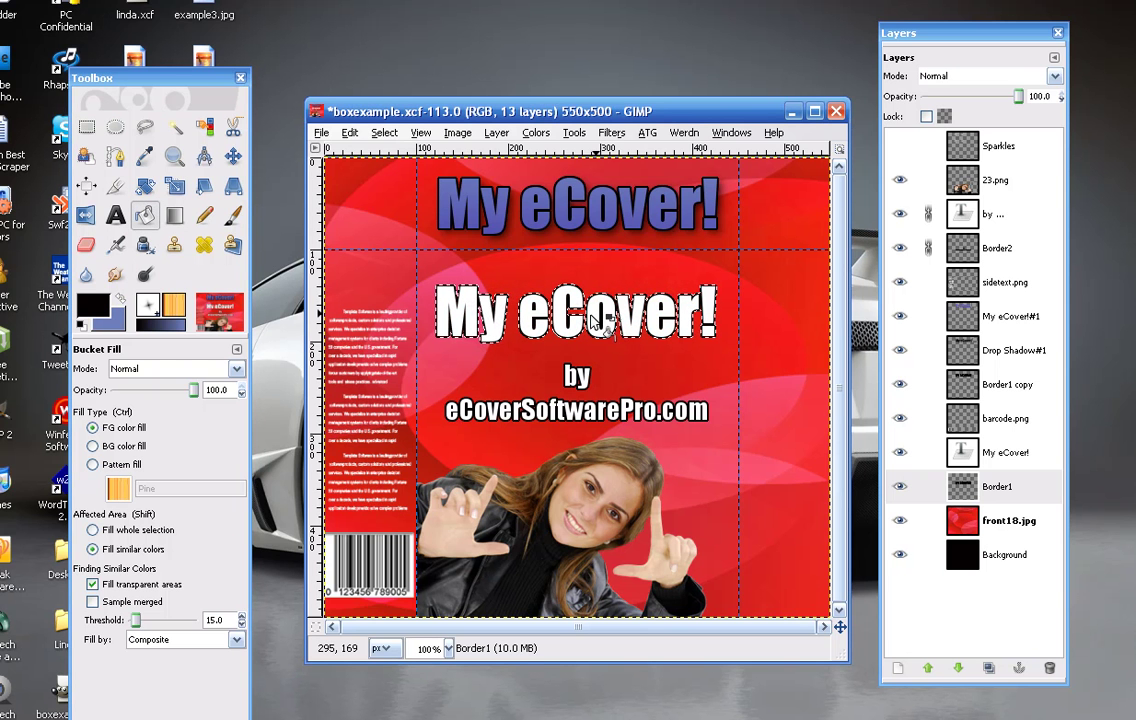
Clear the selection with Select > None and close the cover image window.
{"action": "left_click", "coordinate": [385, 133]}
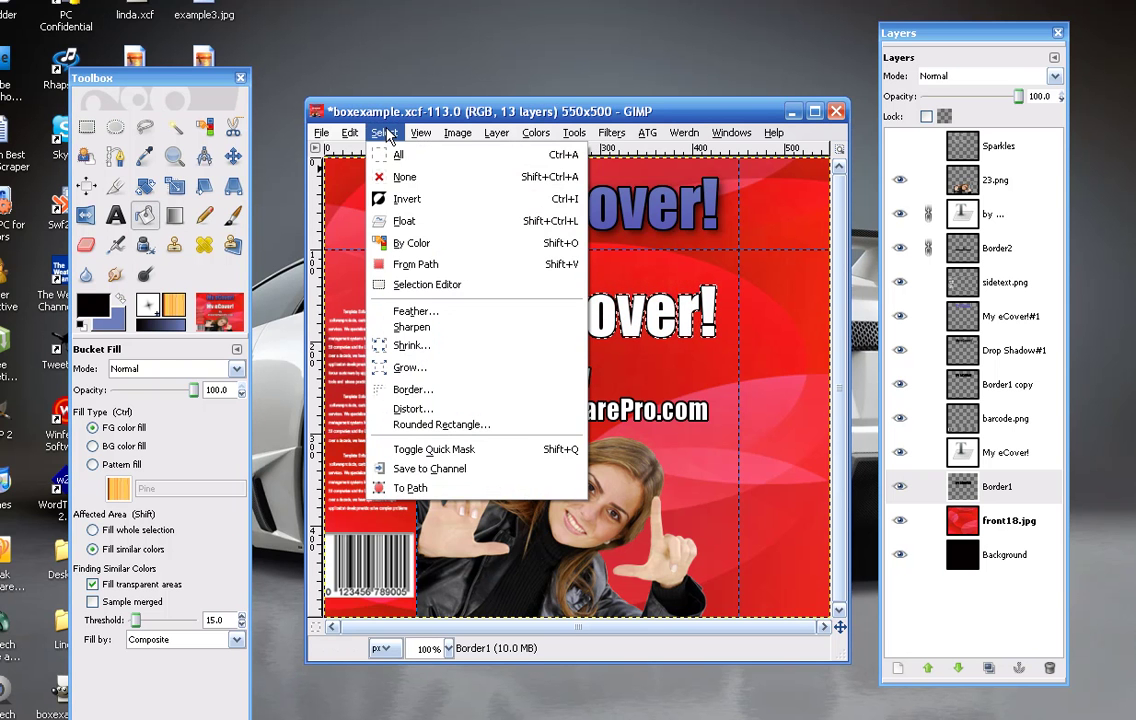
{"action": "left_click", "coordinate": [400, 175]}
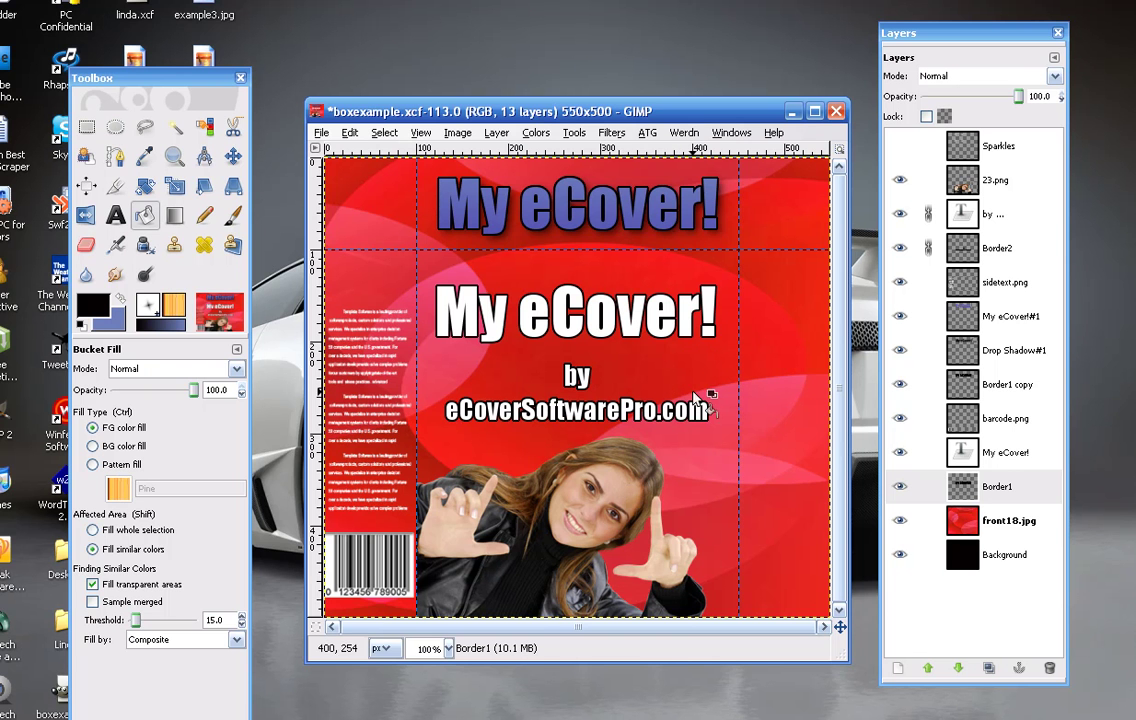
{"action": "left_click", "coordinate": [792, 111]}
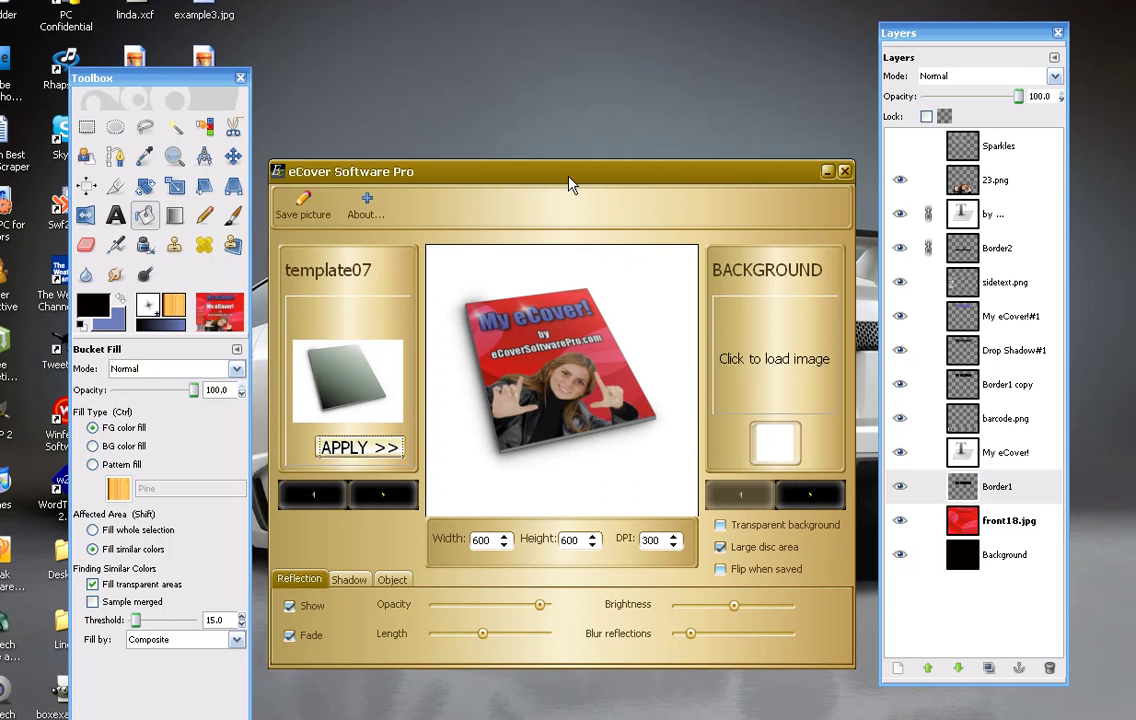
Move the eCover Software Pro window slightly higher to view the 3D book preview.
{"action": "left_click_drag", "start_coordinate": [570, 183], "coordinate": [573, 140]}
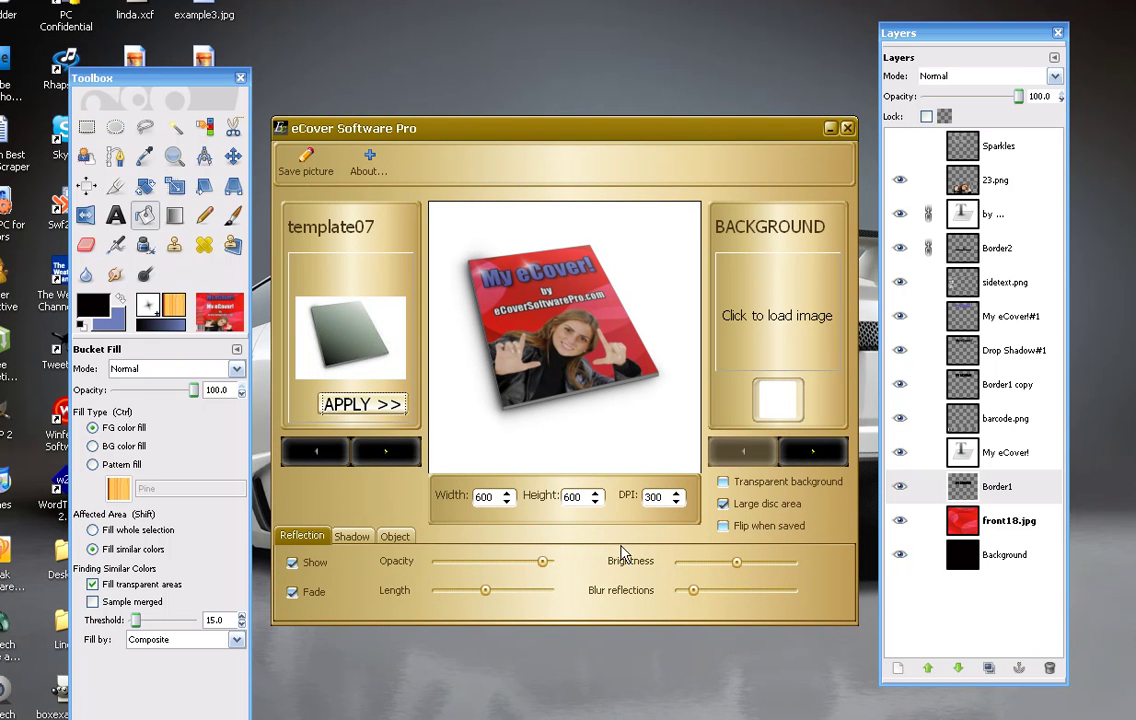